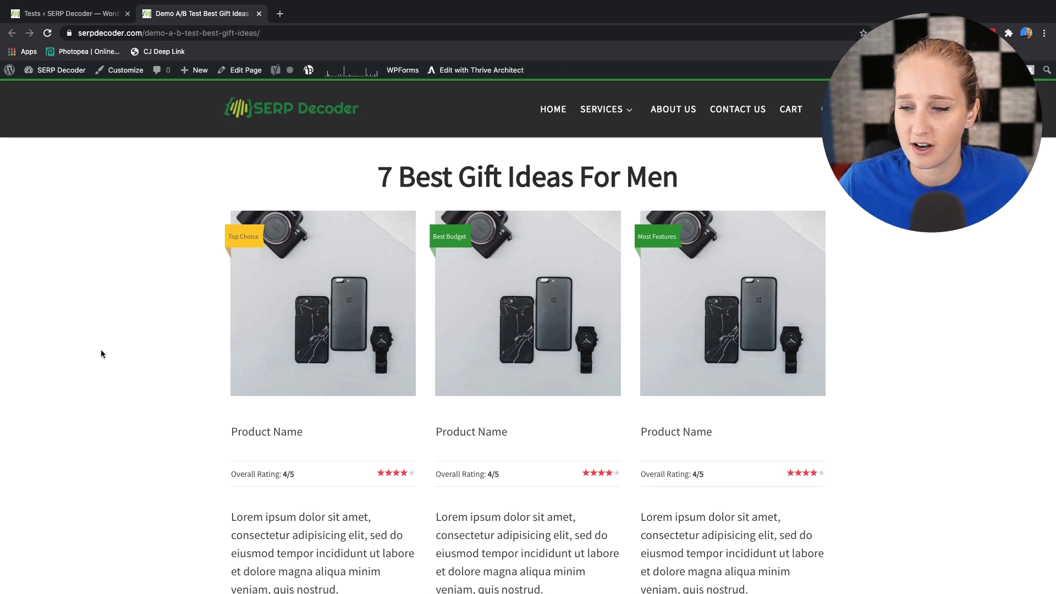
# From the Nelio Tests list, add a new test of type Page
pyautogui.scroll(3, 93, 348)
pyautogui.scroll(-2, 165, 484)
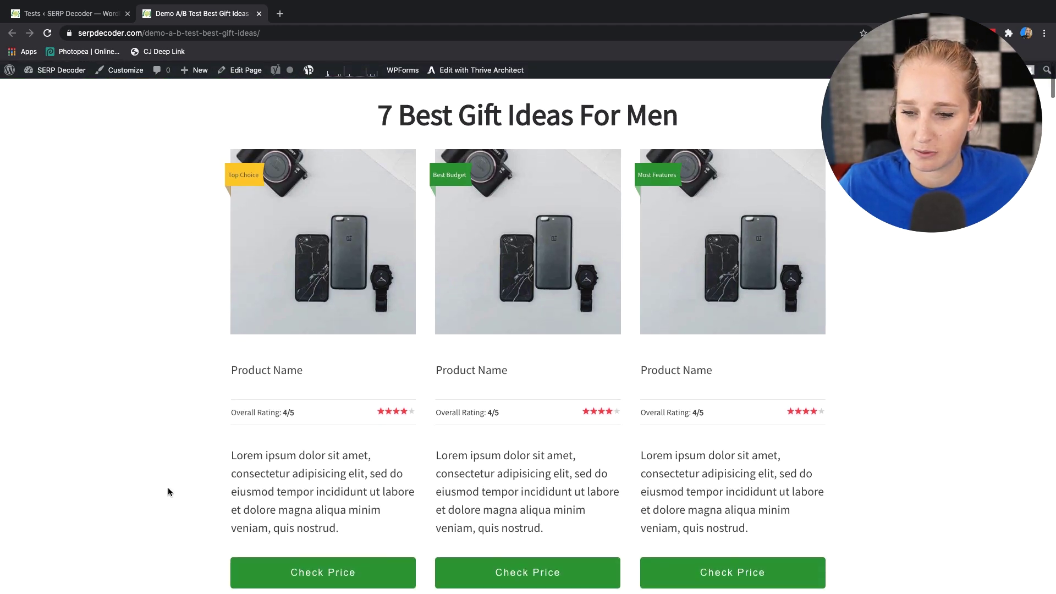
pyautogui.scroll(-3, 497, 488)
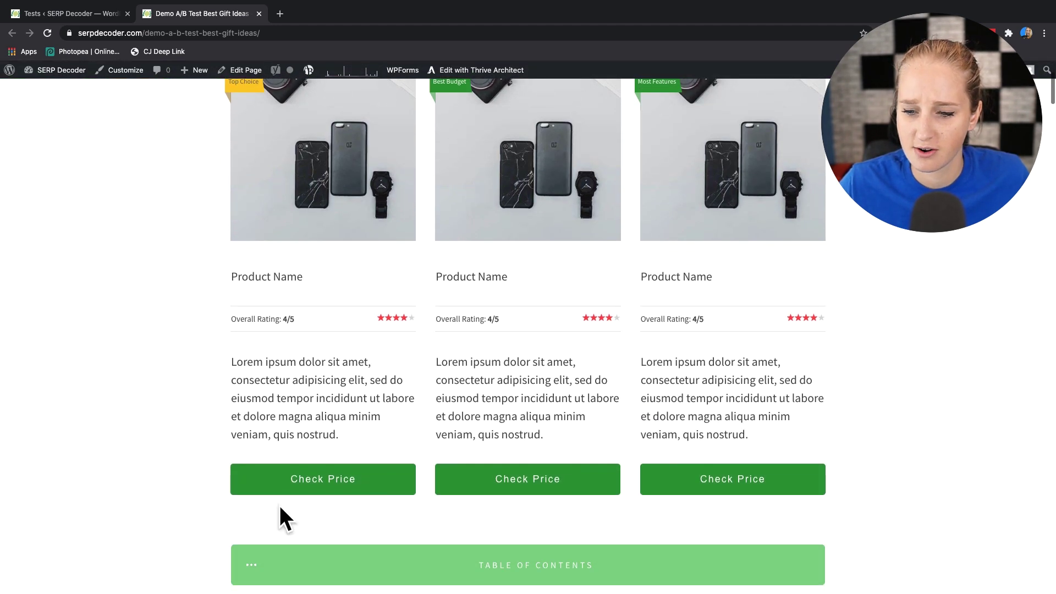
pyautogui.scroll(-10, 327, 473)
pyautogui.scroll(-20, 324, 469)
pyautogui.scroll(20, 478, 407)
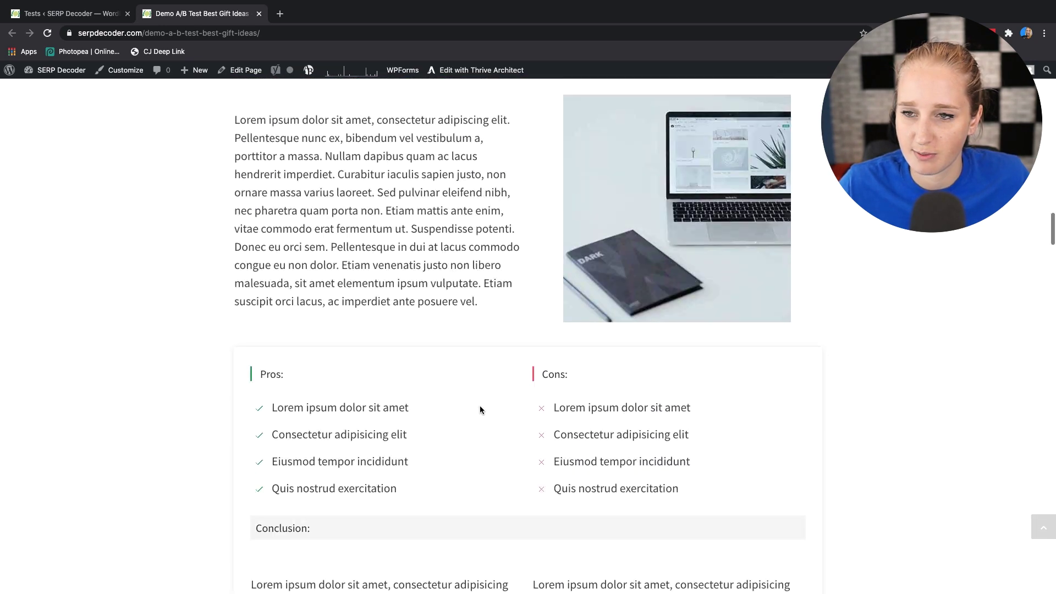
pyautogui.scroll(15, 463, 409)
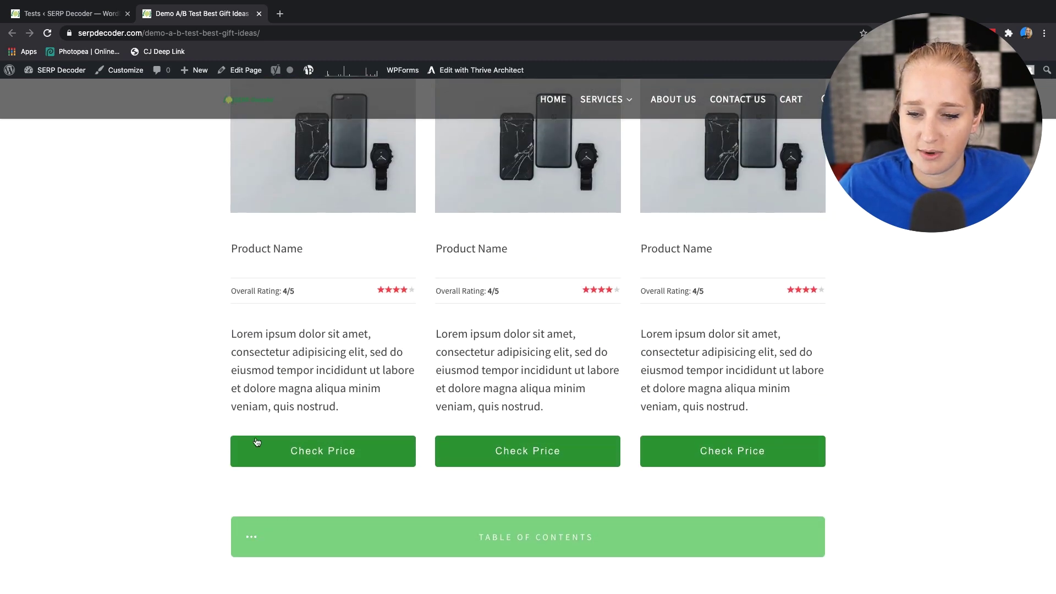
pyautogui.scroll(4, 473, 484)
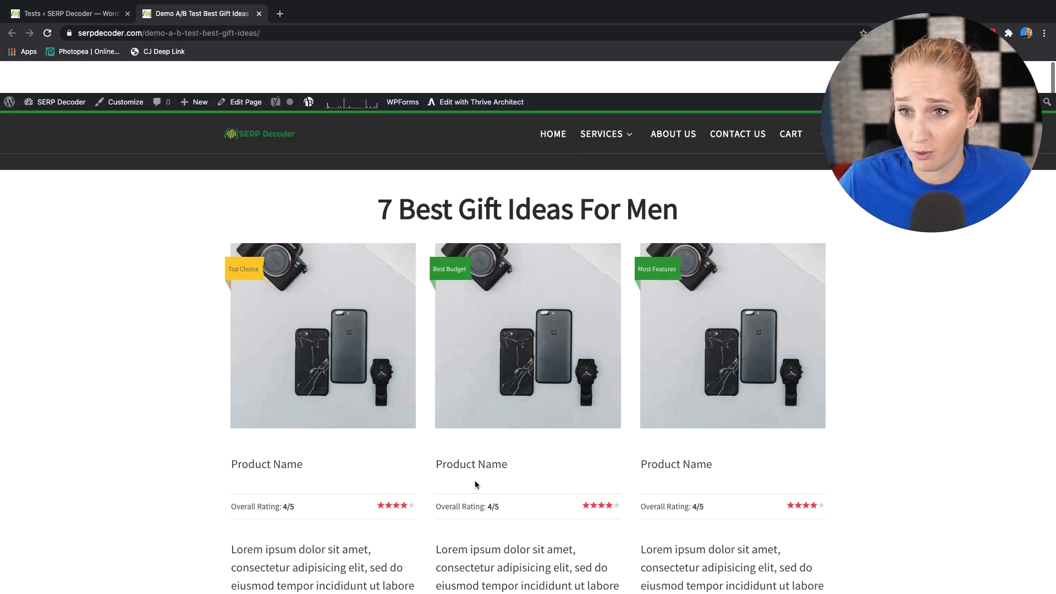
pyautogui.scroll(-4, 691, 478)
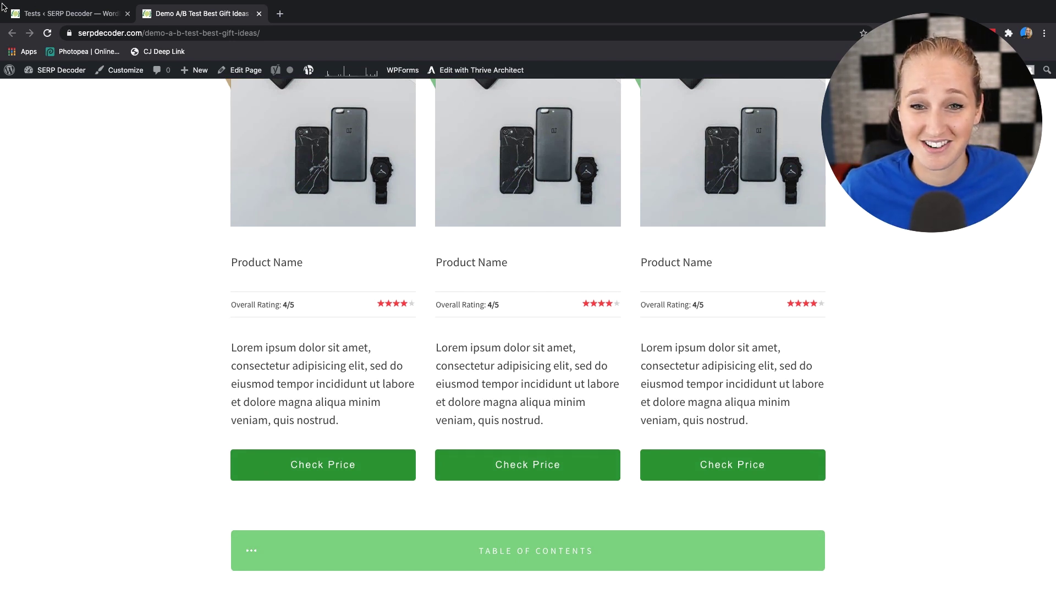
pyautogui.click(110, 17)
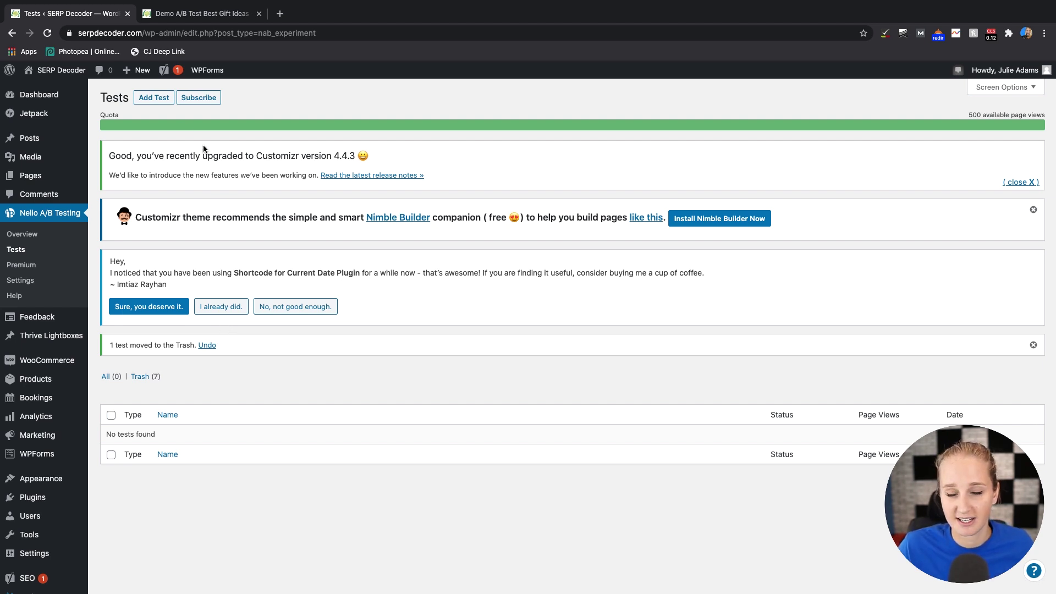
pyautogui.click(158, 103)
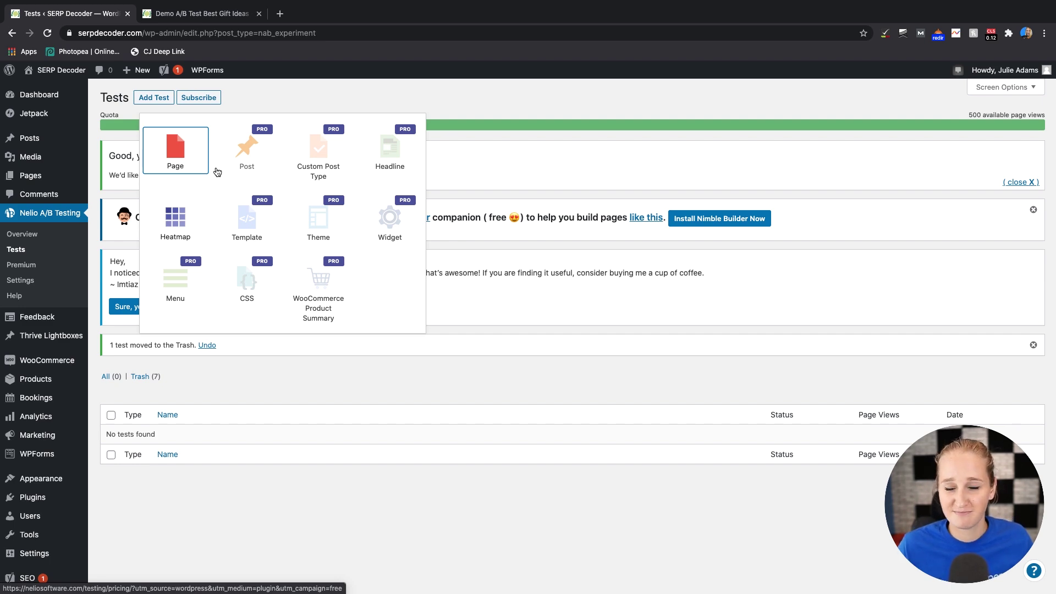
pyautogui.click(176, 152)
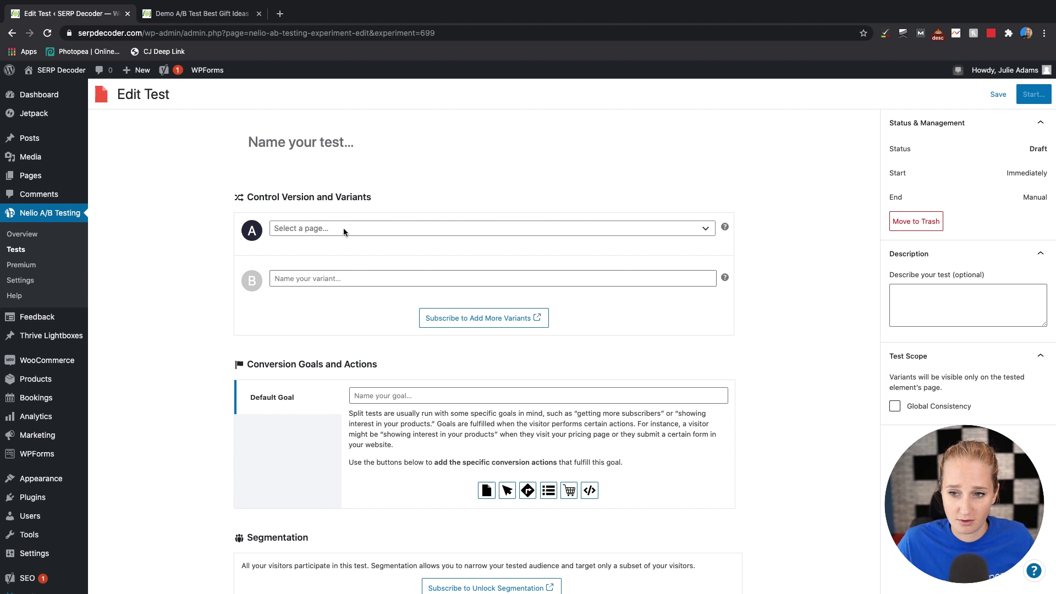
# Search 'demo' and pick the Demo A/B Test Best Gift Ideas page as control A
pyautogui.click(343, 228)
pyautogui.write('d')
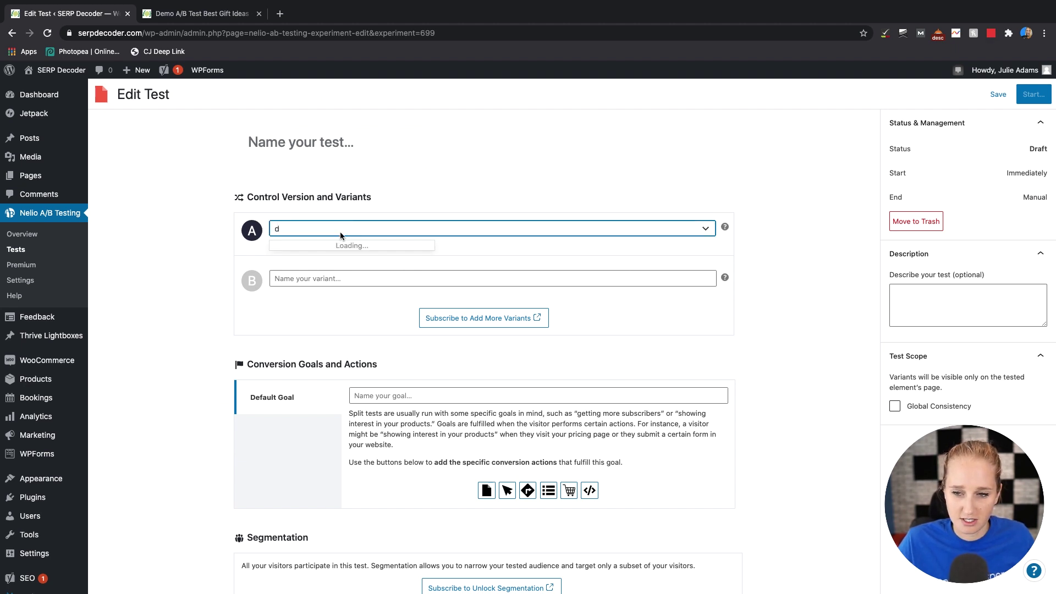
pyautogui.write('emo')
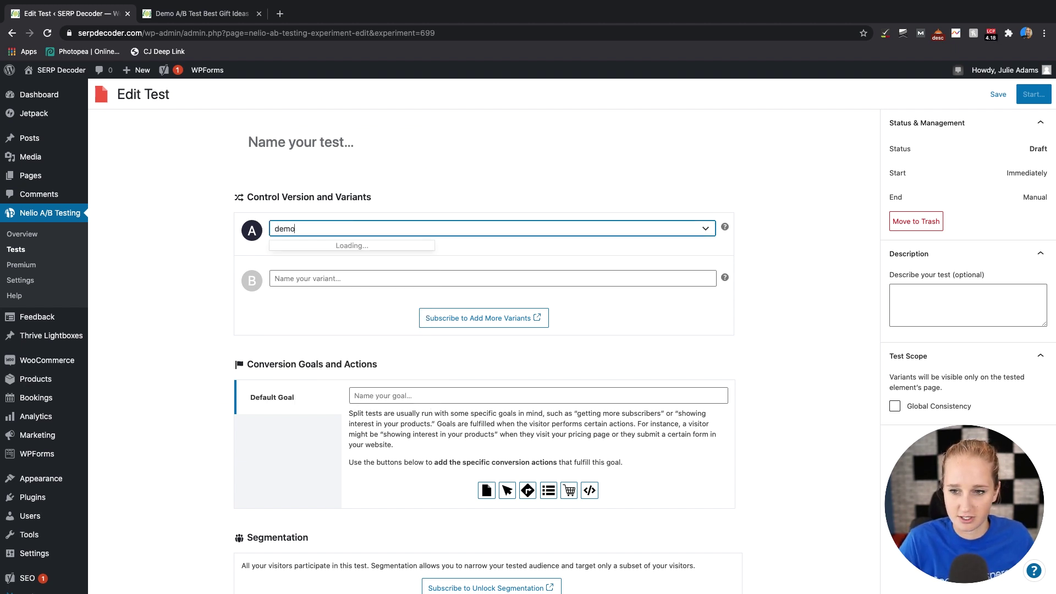
pyautogui.click(331, 249)
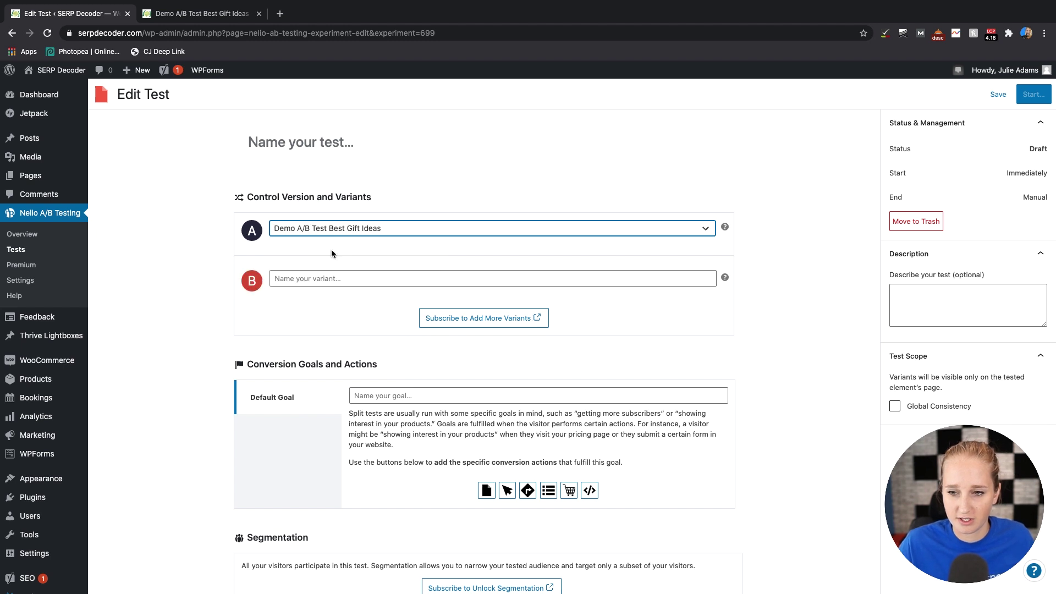
# Name variant B 'button color to red' and copy that name into the test title
pyautogui.click(314, 277)
pyautogui.write('b')
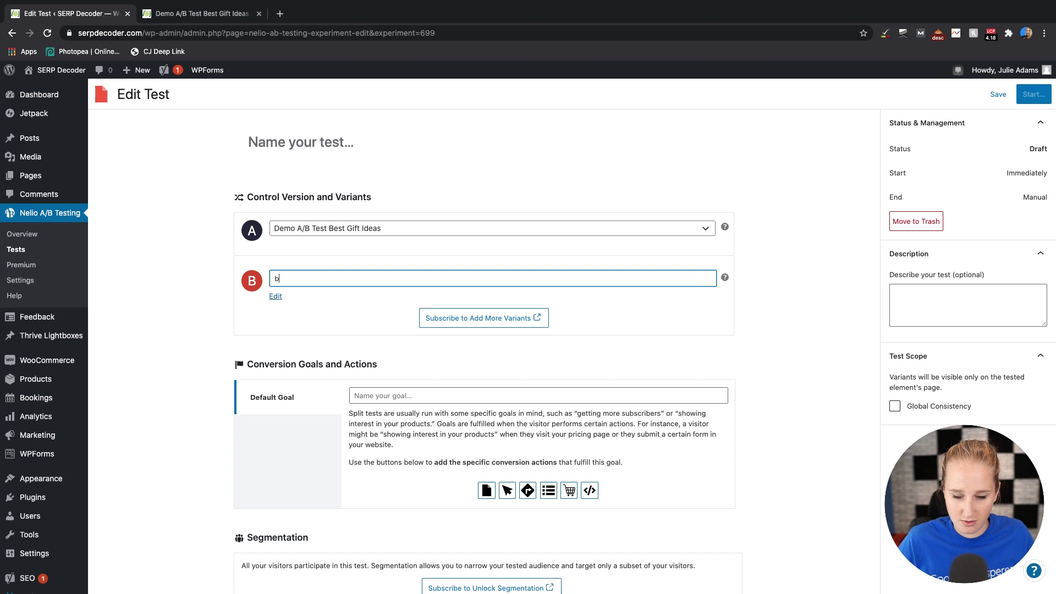
pyautogui.write('utton color to')
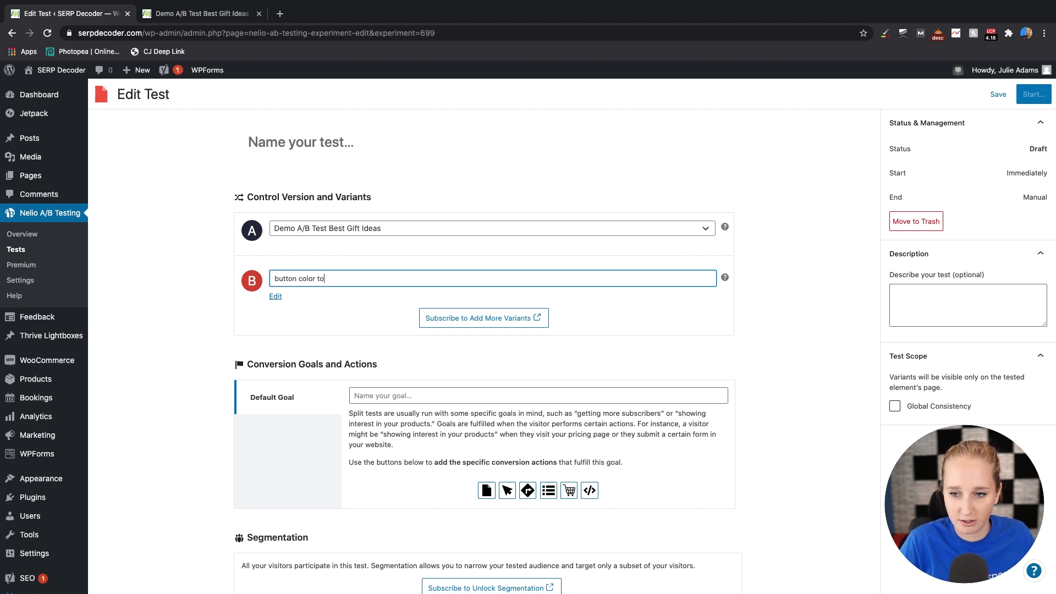
pyautogui.write(' red')
pyautogui.hotkey('ctrl', 'a')
pyautogui.hotkey('ctrl', 'c')
pyautogui.click(299, 142)
pyautogui.hotkey('ctrl', 'v')
pyautogui.click(168, 294)
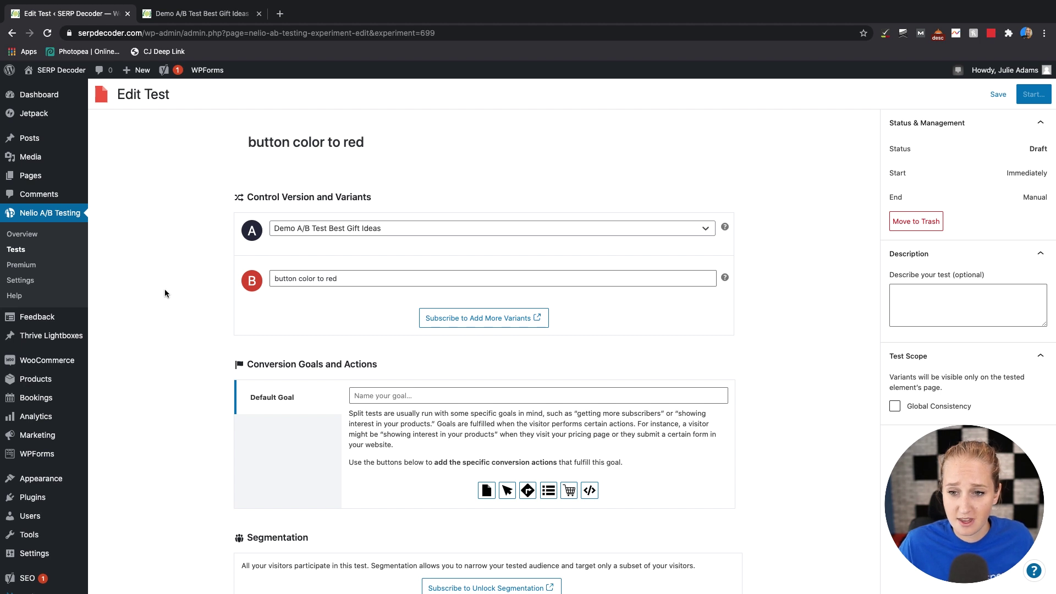
# Name the conversion goal 'amazon' and add a Click external link action to it
pyautogui.scroll(-2, 380, 396)
pyautogui.scroll(-1, 384, 421)
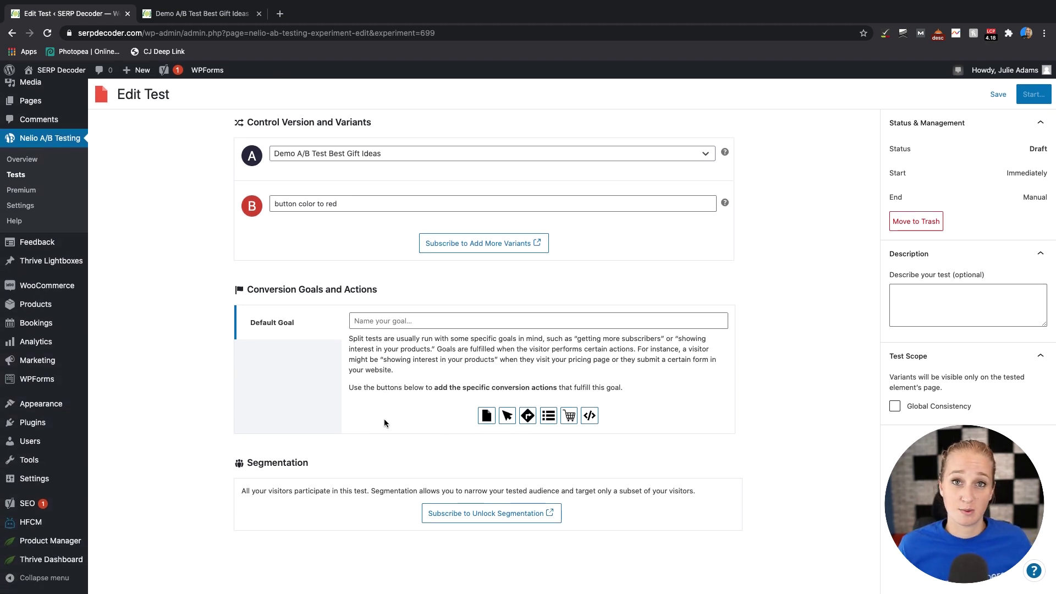
pyautogui.click(403, 323)
pyautogui.write('ama')
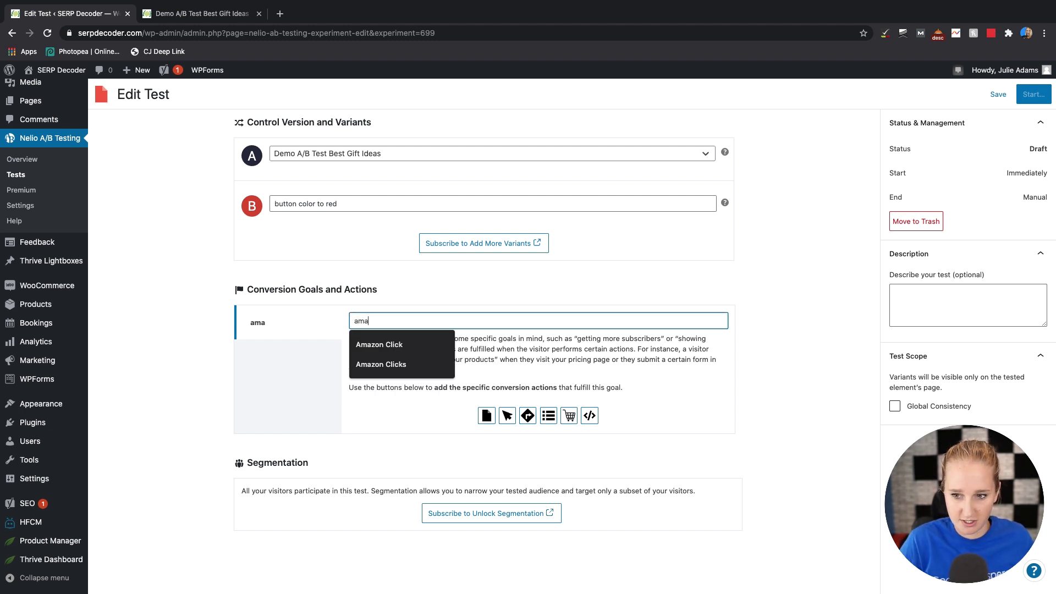
pyautogui.write('zon')
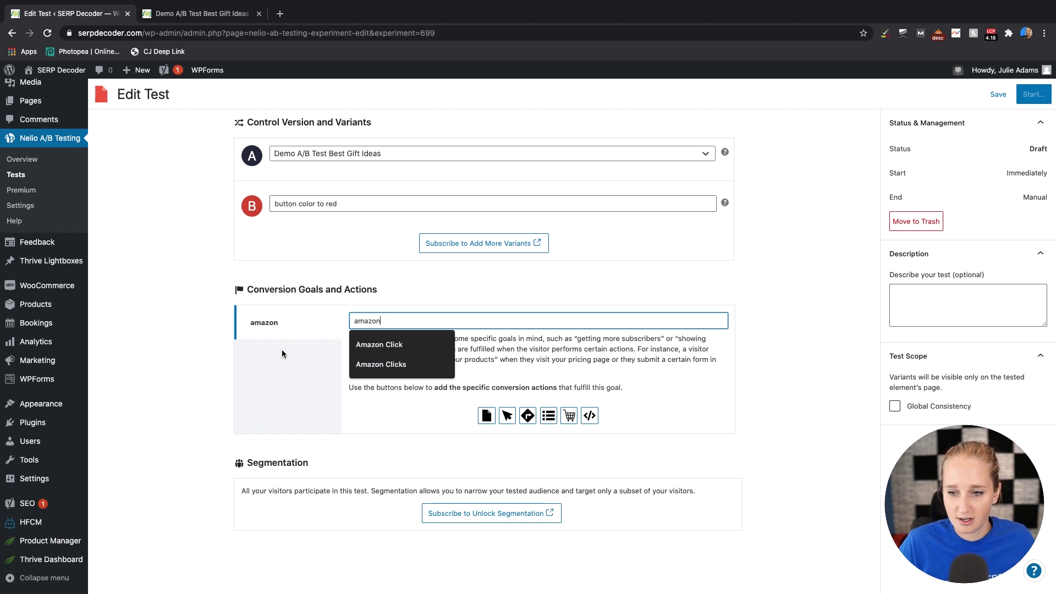
pyautogui.click(182, 355)
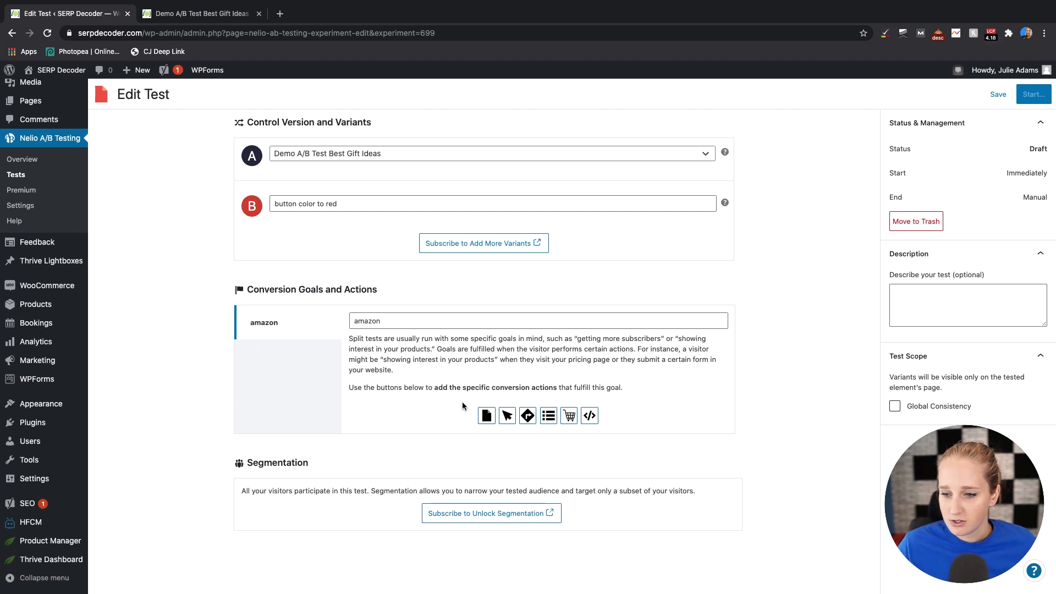
pyautogui.click(527, 416)
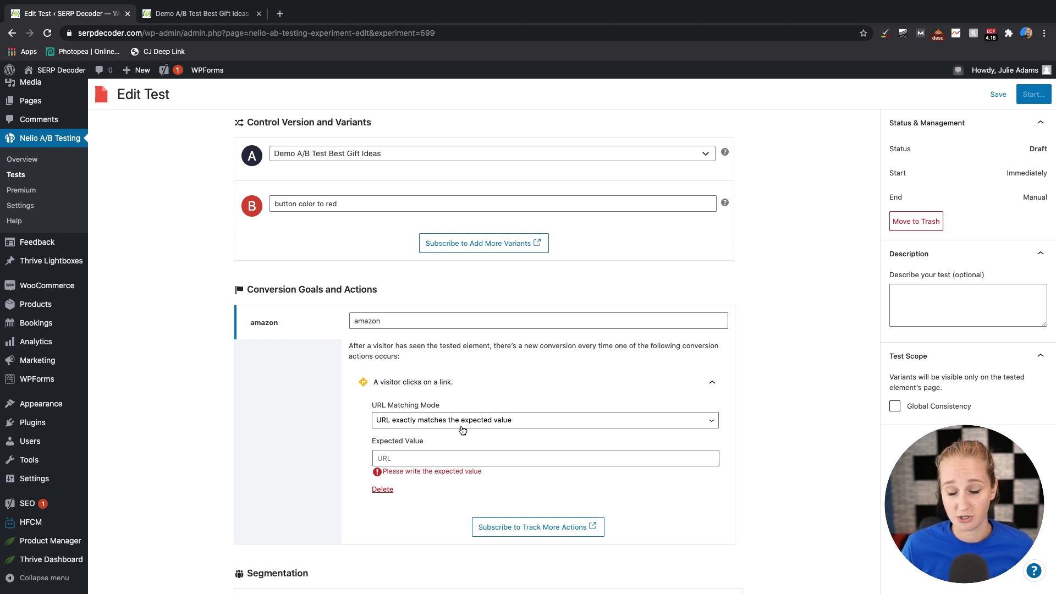
# Set URL matching to 'URL contains the expected value' with expected value 'amazon'
pyautogui.click(463, 429)
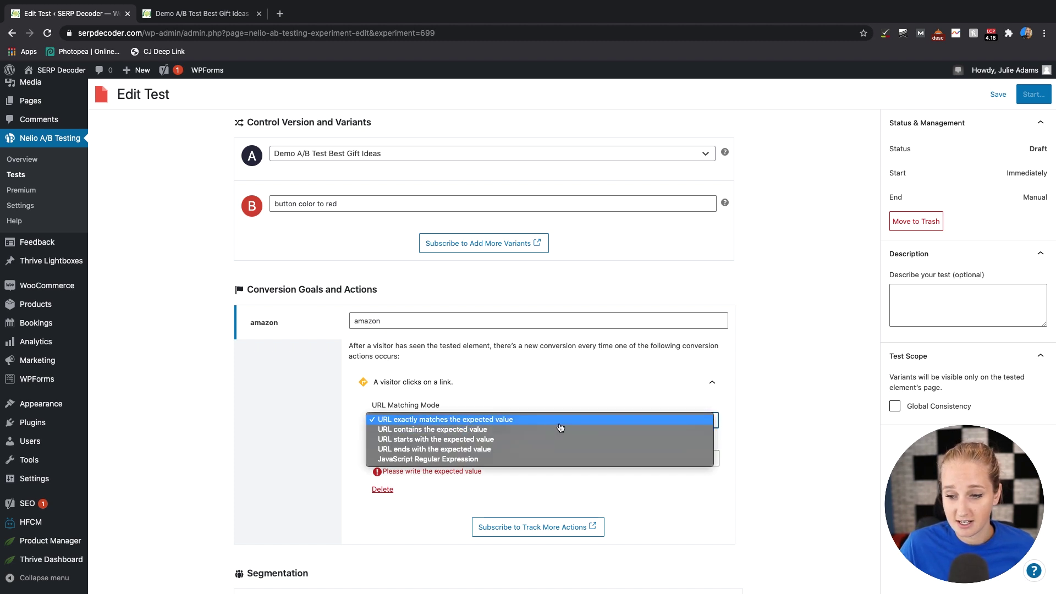
pyautogui.click(475, 430)
pyautogui.click(401, 458)
pyautogui.write('amazon')
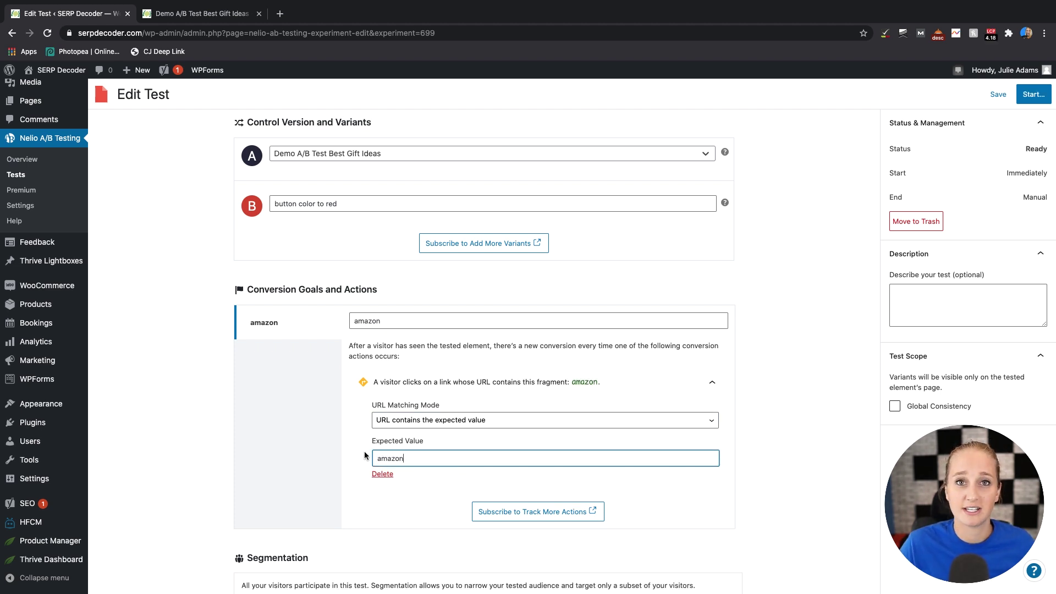
pyautogui.click(801, 346)
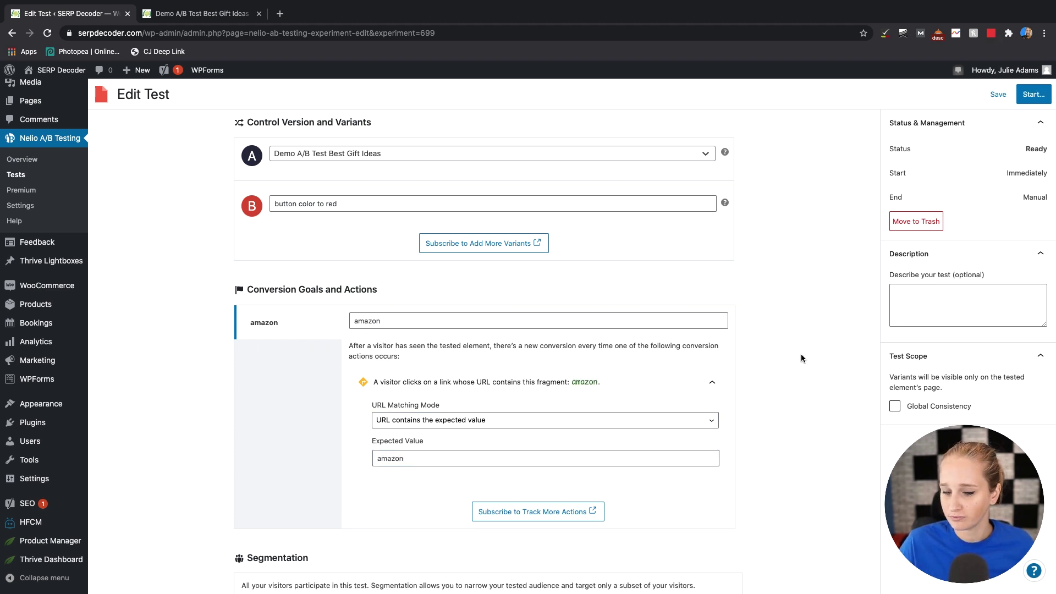
# Save the test, then open variant B in the WordPress page editor
pyautogui.click(993, 92)
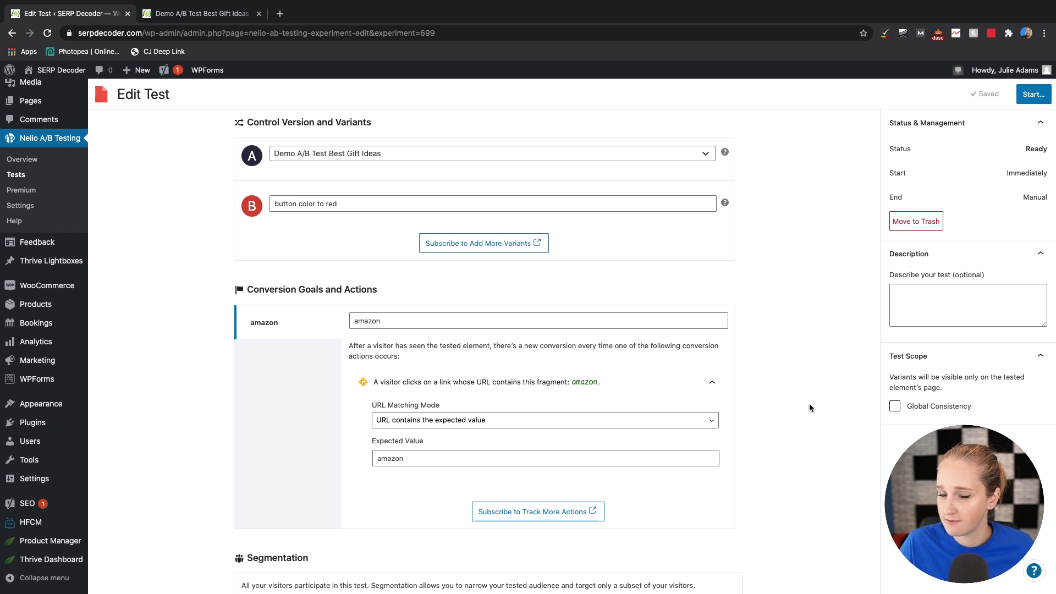
pyautogui.scroll(2, 810, 394)
pyautogui.moveTo(274, 268)
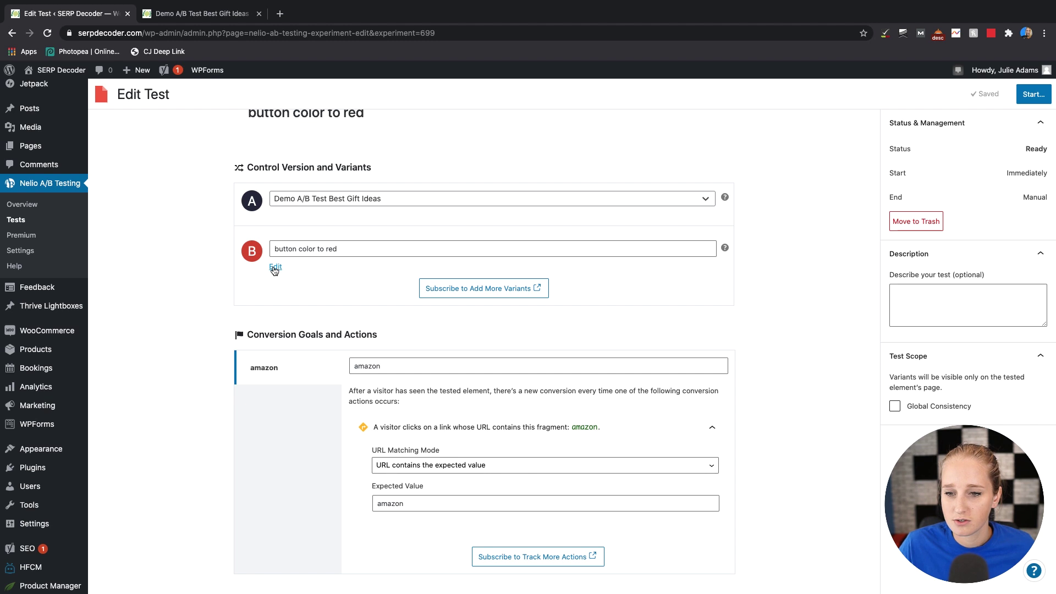
pyautogui.click(274, 268)
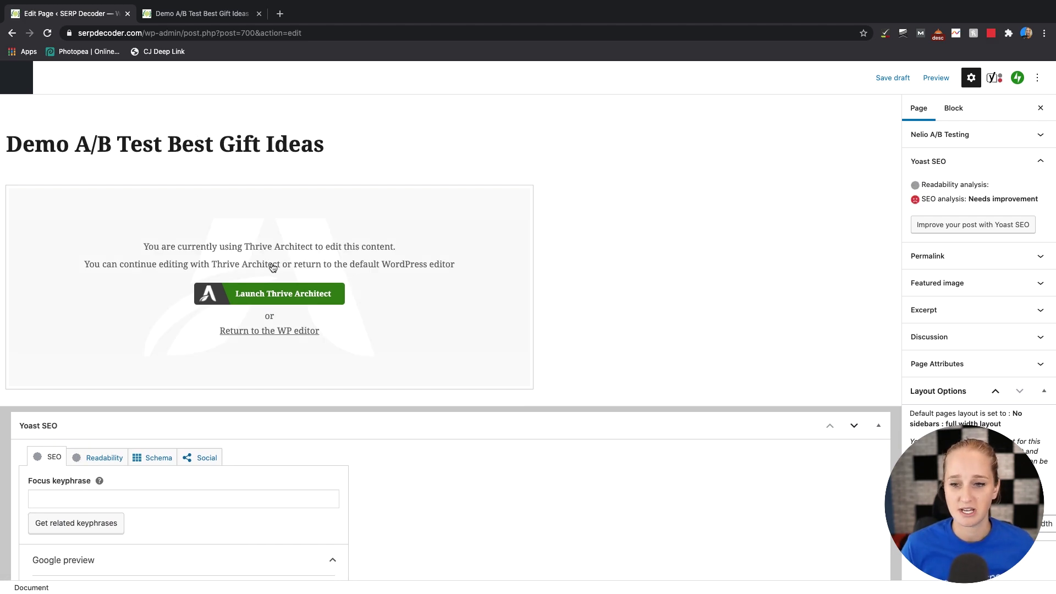
pyautogui.scroll(-5, 539, 453)
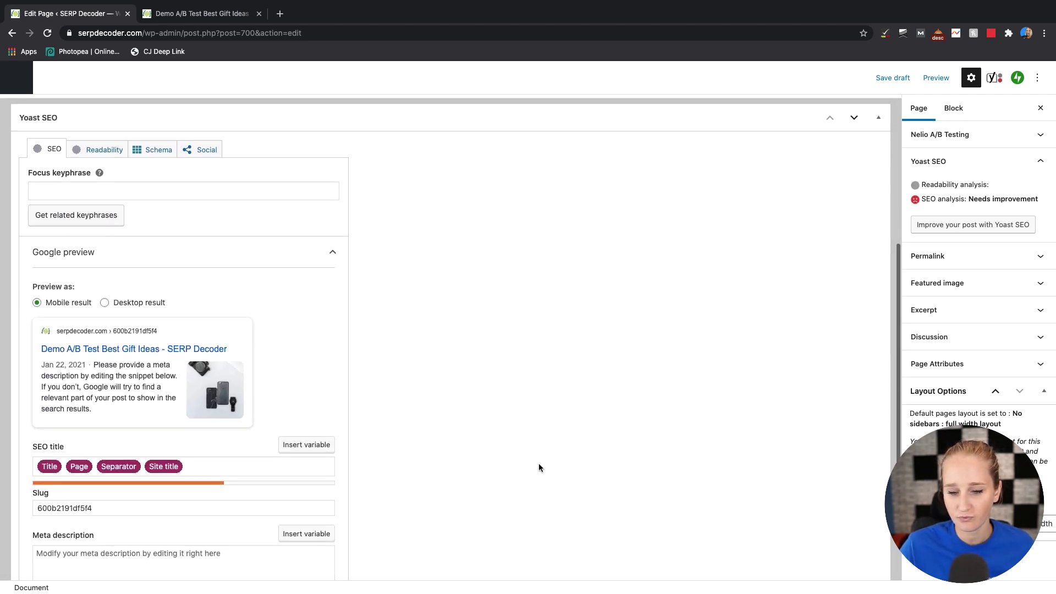
pyautogui.scroll(-4, 539, 467)
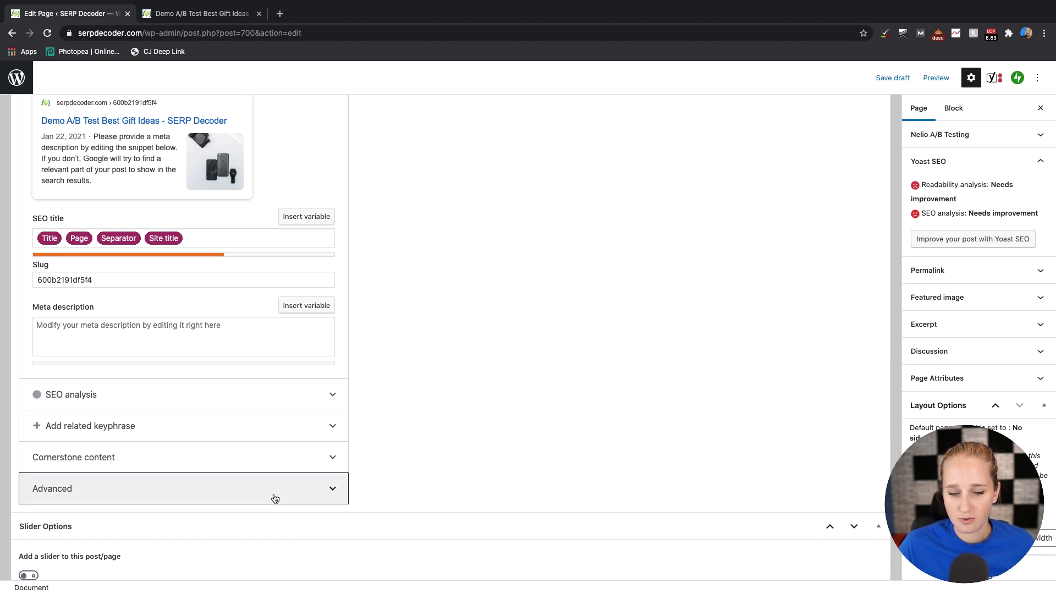
pyautogui.click(275, 498)
pyautogui.scroll(-3, 435, 493)
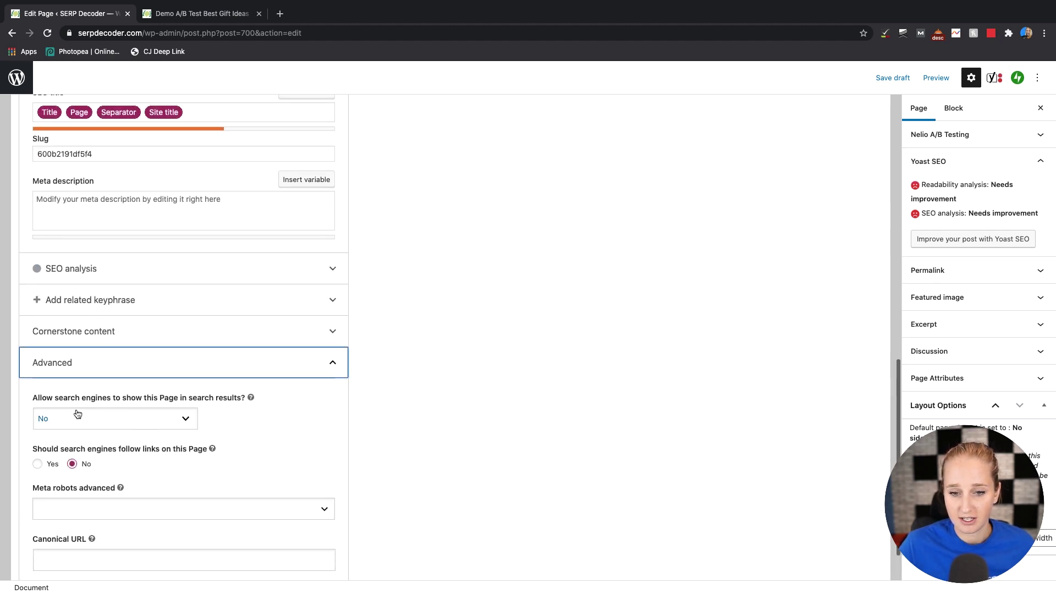
pyautogui.scroll(-2, 308, 445)
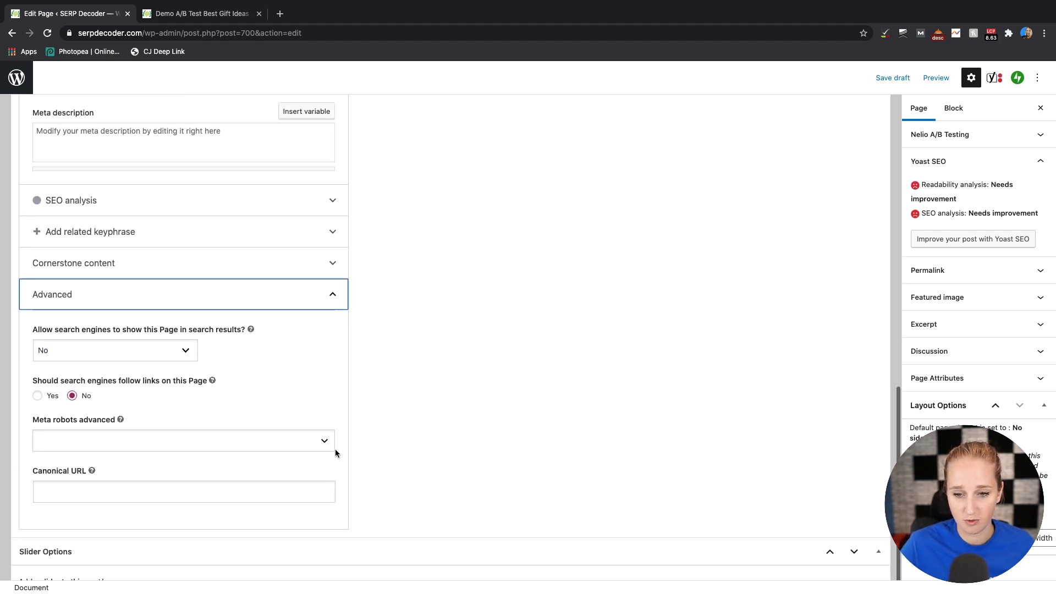
pyautogui.click(137, 463)
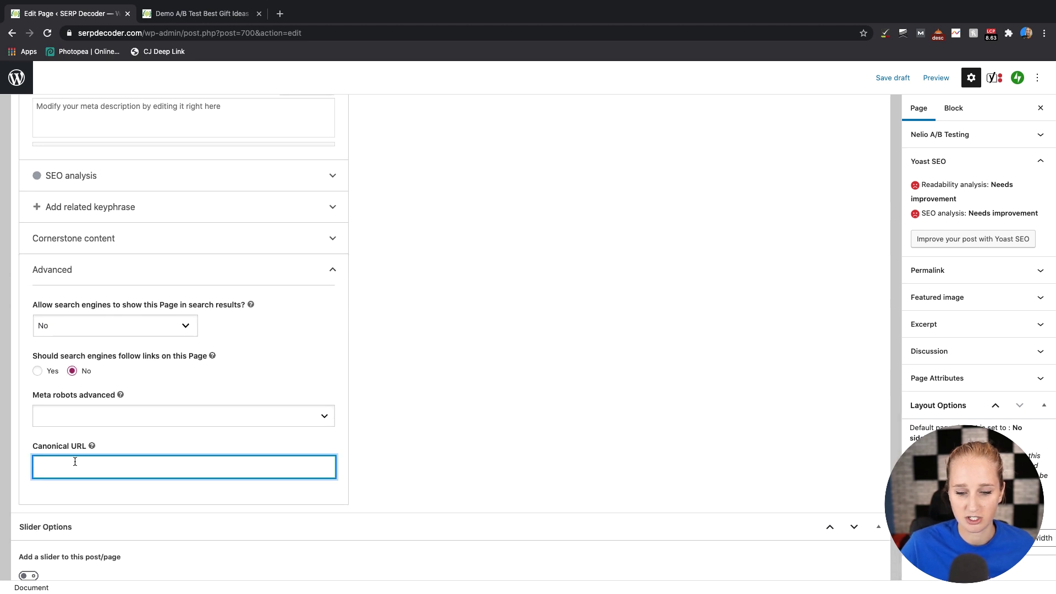
pyautogui.scroll(15, 170, 361)
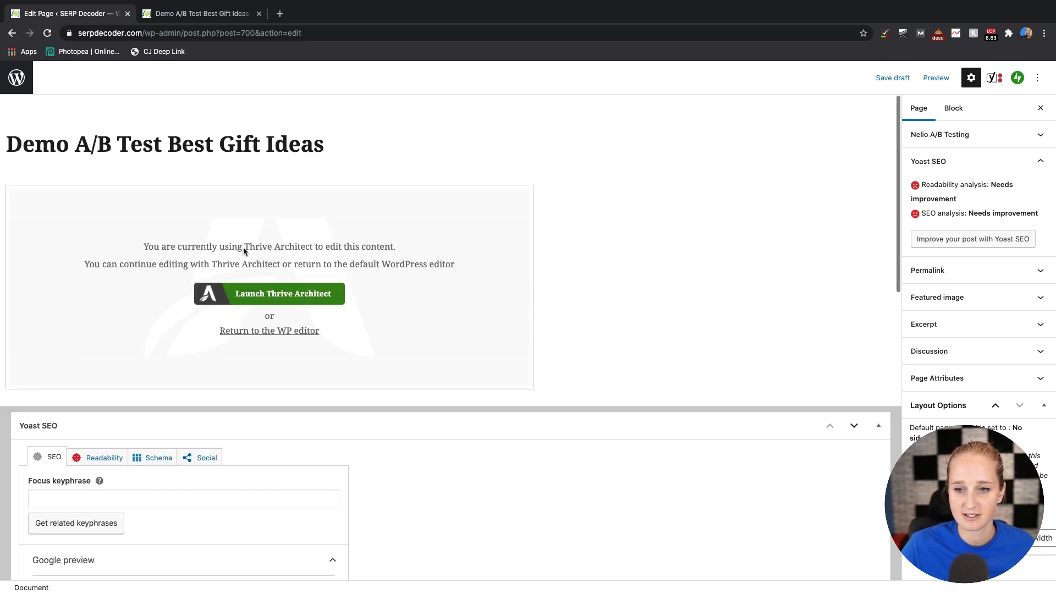
# Launch Thrive Architect and give the first Check Price button a Coral Red background
pyautogui.click(261, 296)
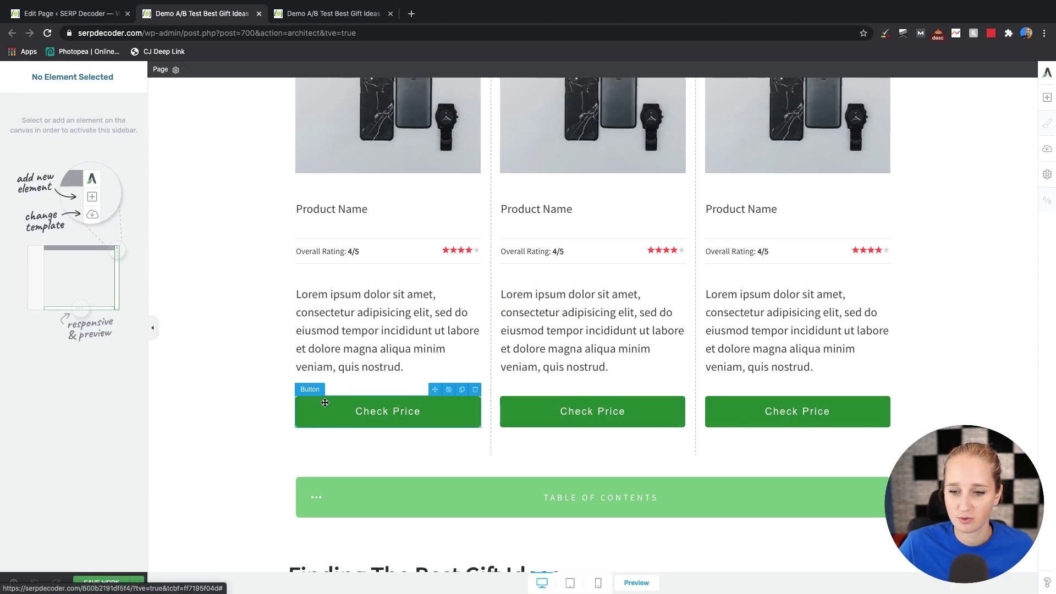
pyautogui.click(388, 412)
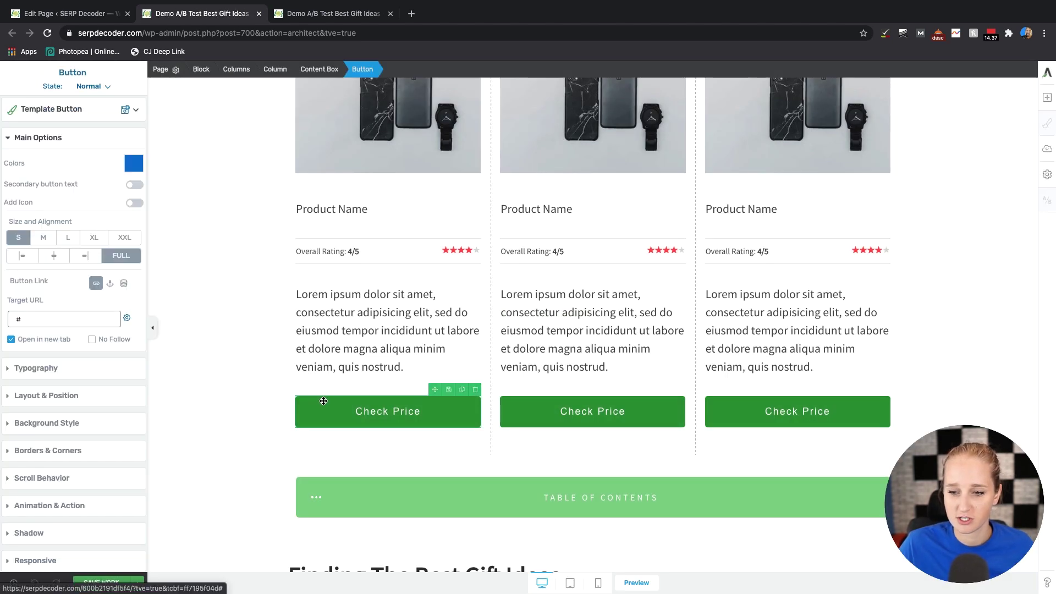
pyautogui.click(46, 423)
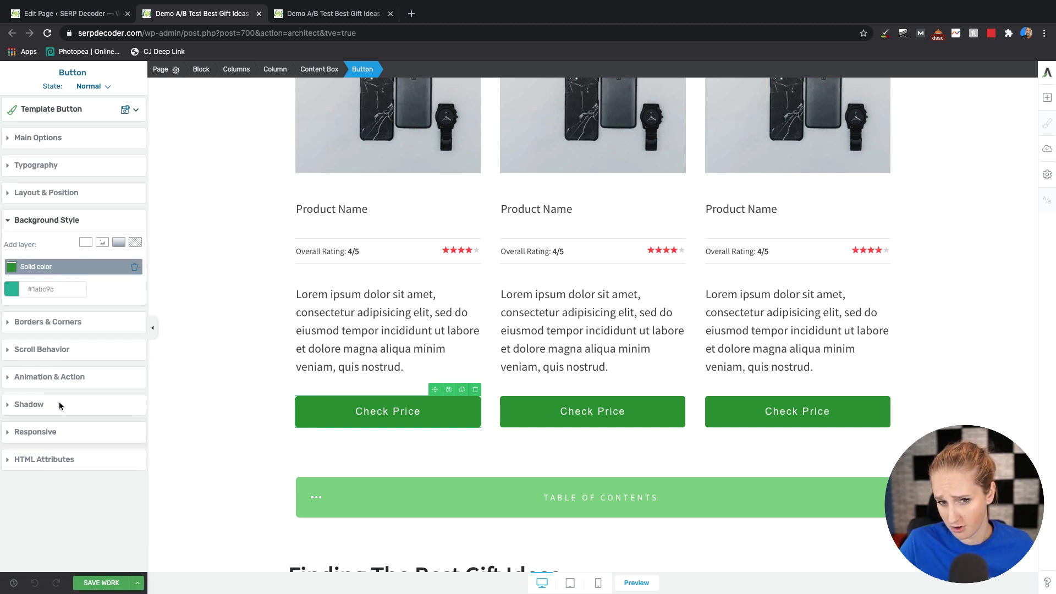
pyautogui.click(55, 267)
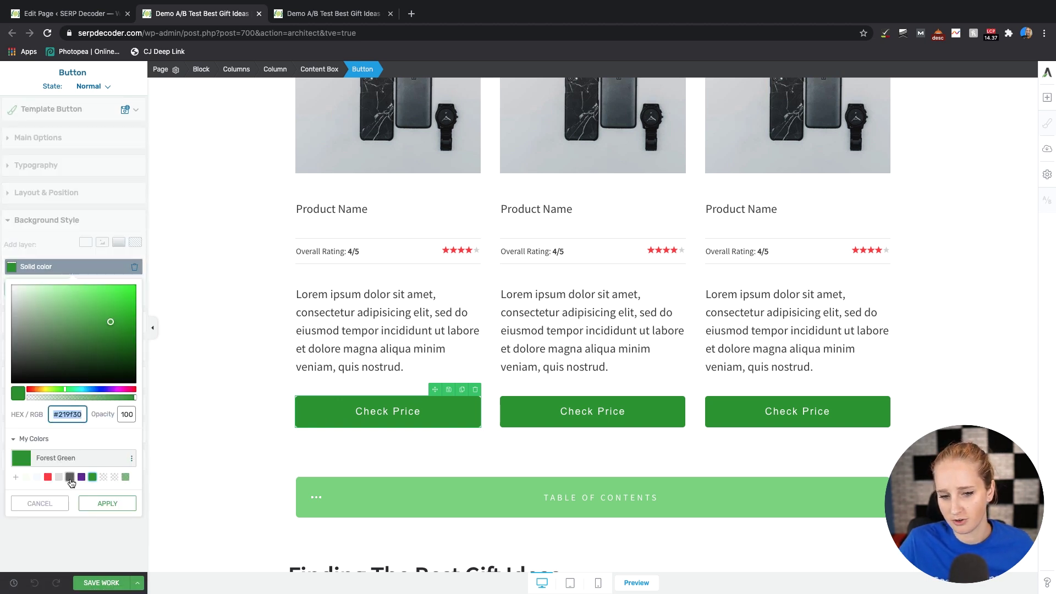
pyautogui.click(48, 476)
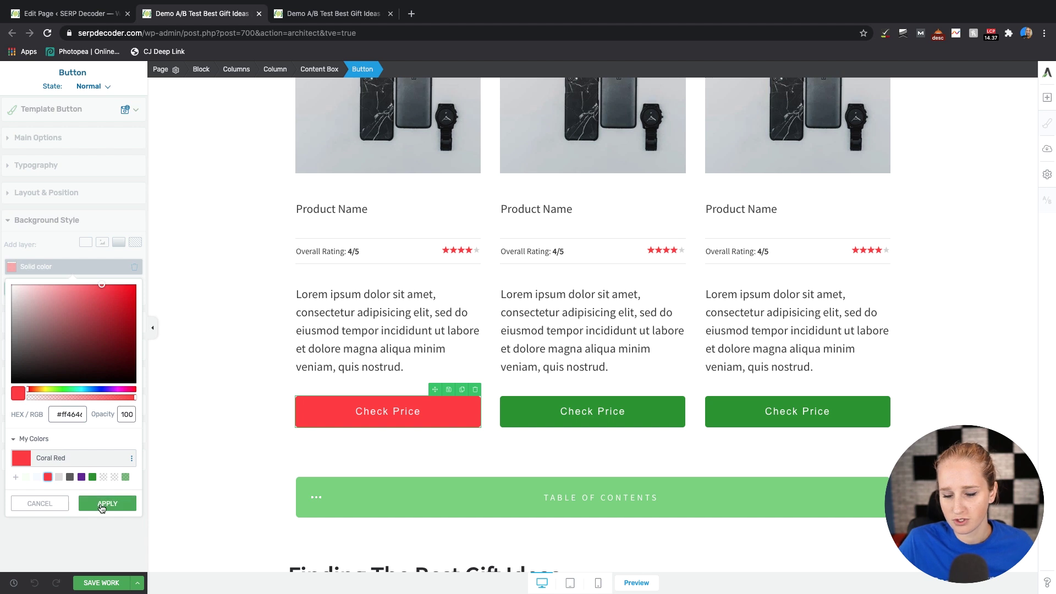
pyautogui.click(107, 503)
# Make the second and third Check Price buttons Coral Red, then save and preview
pyautogui.click(504, 409)
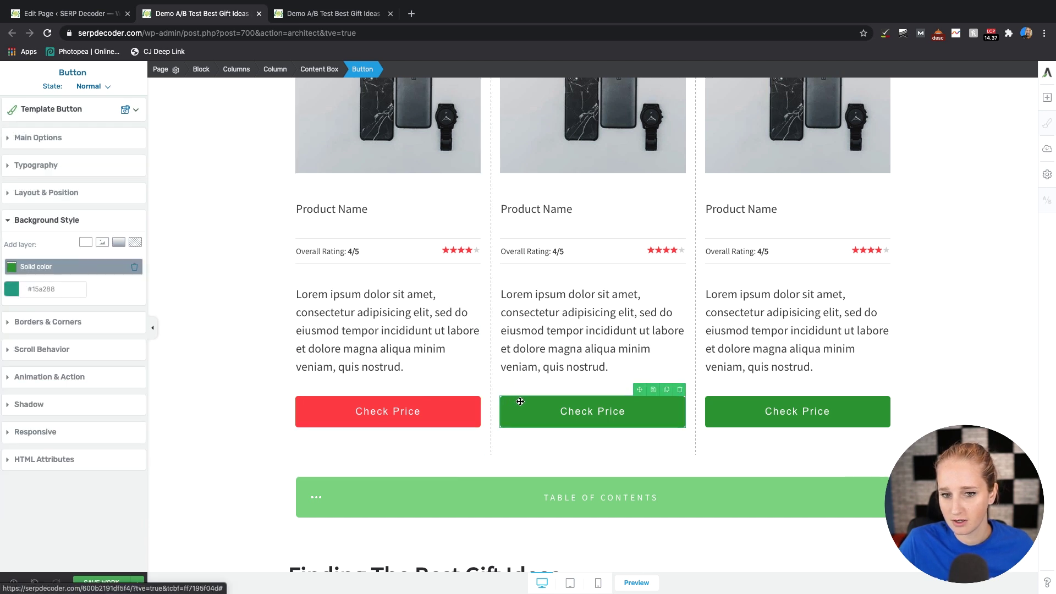
pyautogui.click(71, 268)
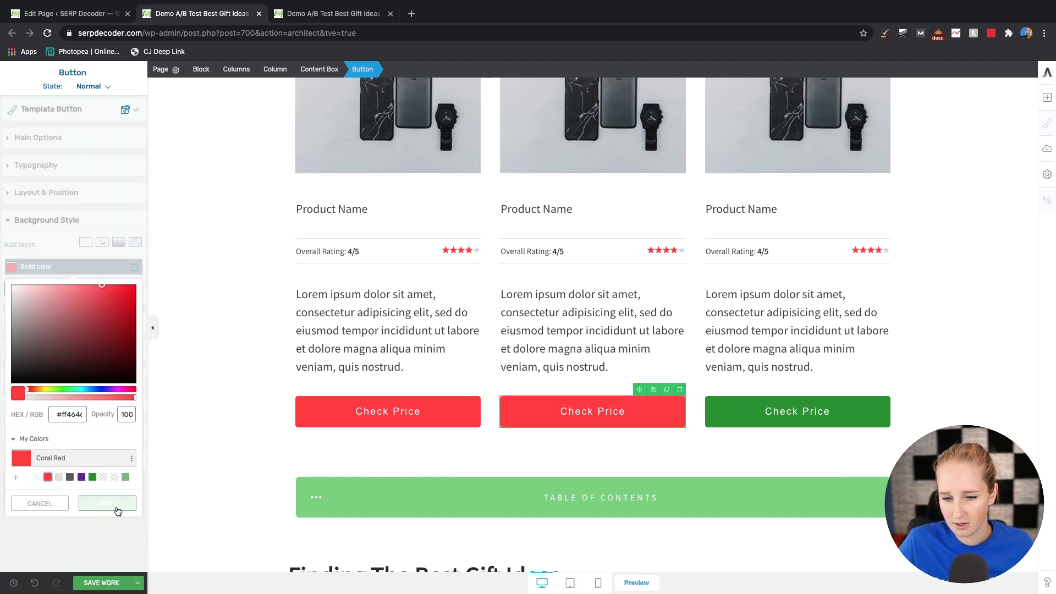
pyautogui.click(107, 503)
pyautogui.click(797, 411)
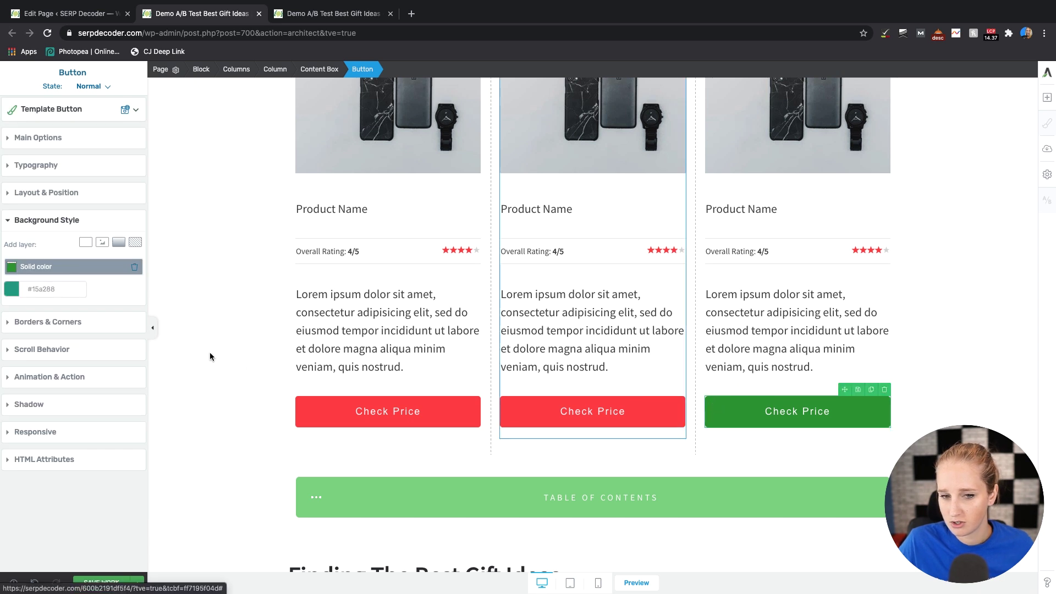
pyautogui.click(61, 270)
pyautogui.click(48, 477)
pyautogui.click(130, 504)
pyautogui.click(137, 582)
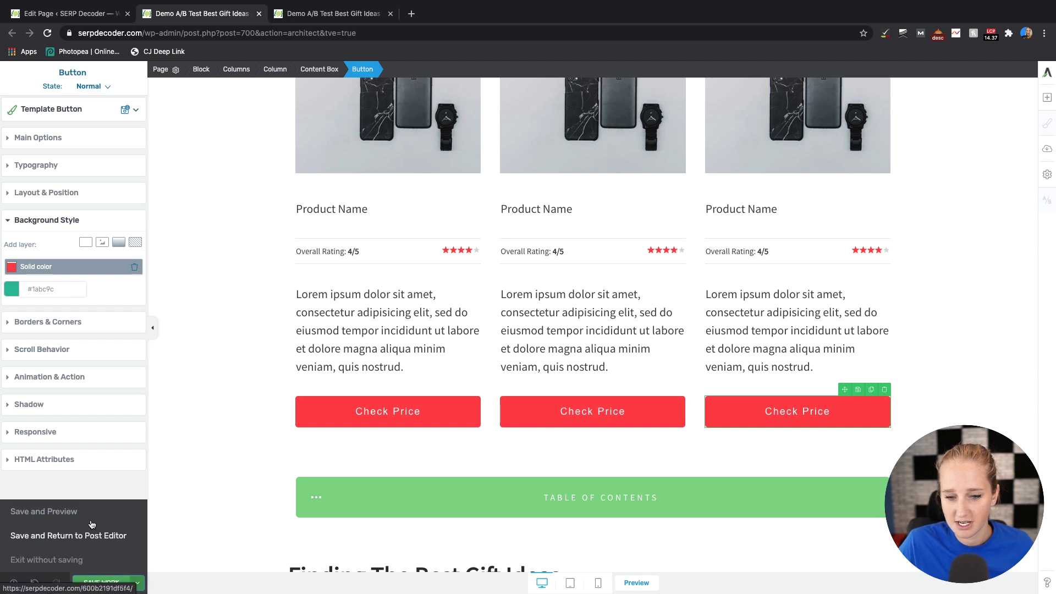
pyautogui.click(85, 511)
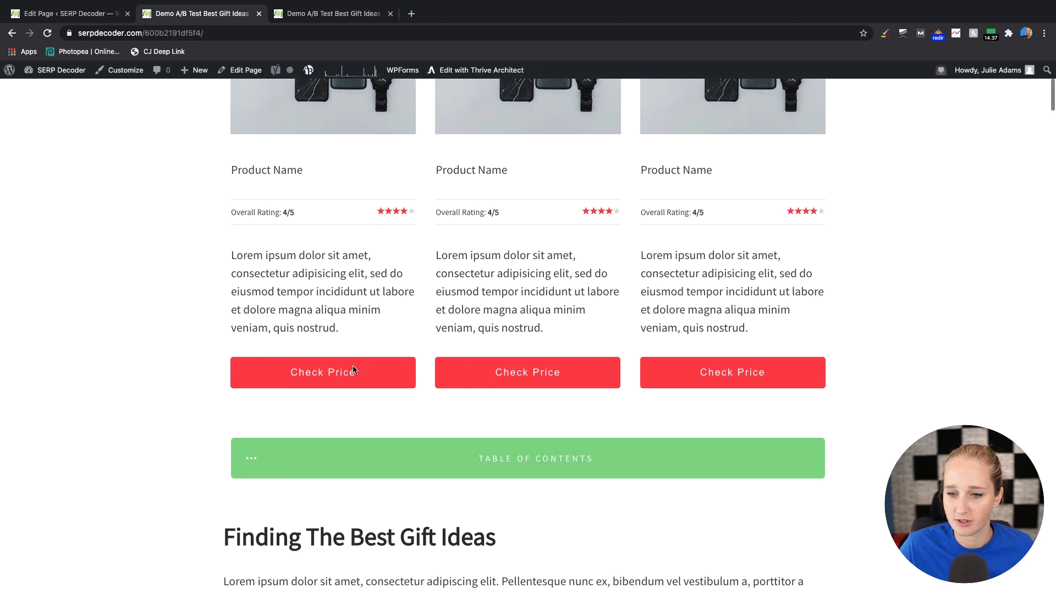
# Compare against the green-button original, save variant B as a draft, and return to the admin
pyautogui.click(330, 12)
pyautogui.scroll(-3, 339, 405)
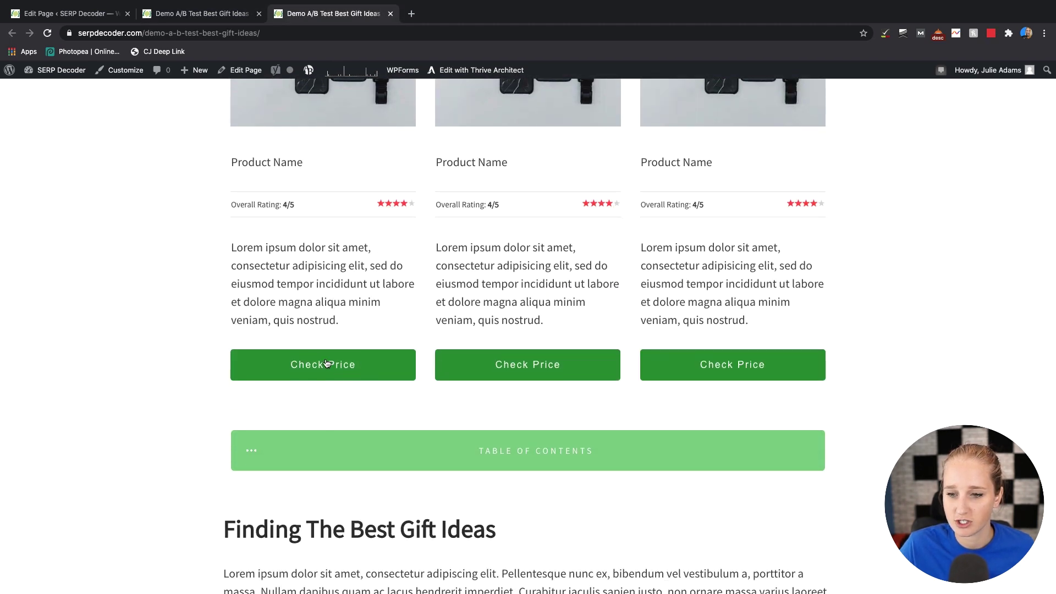
pyautogui.click(71, 13)
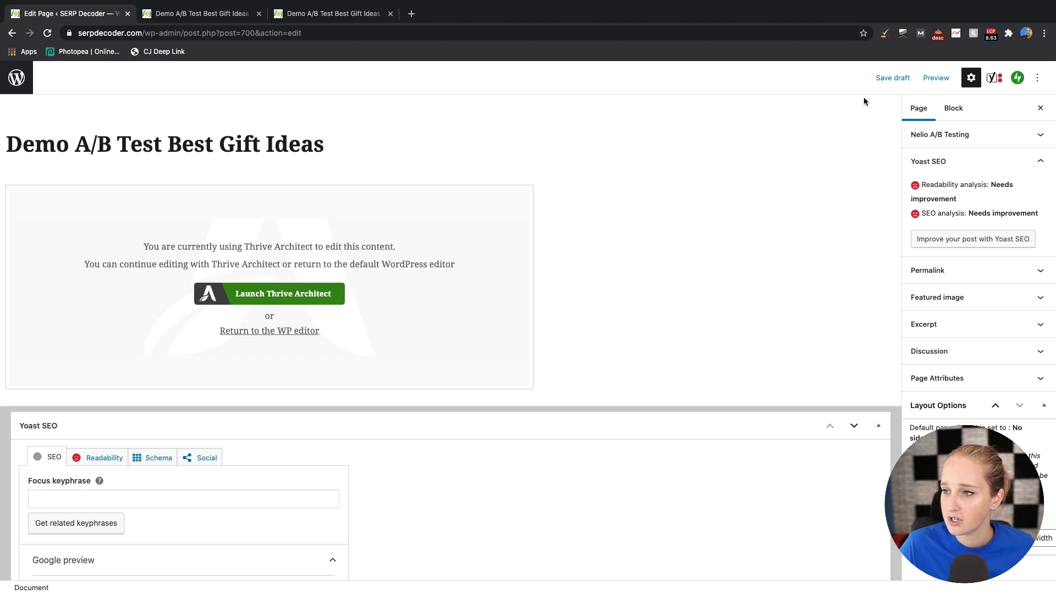
pyautogui.click(888, 78)
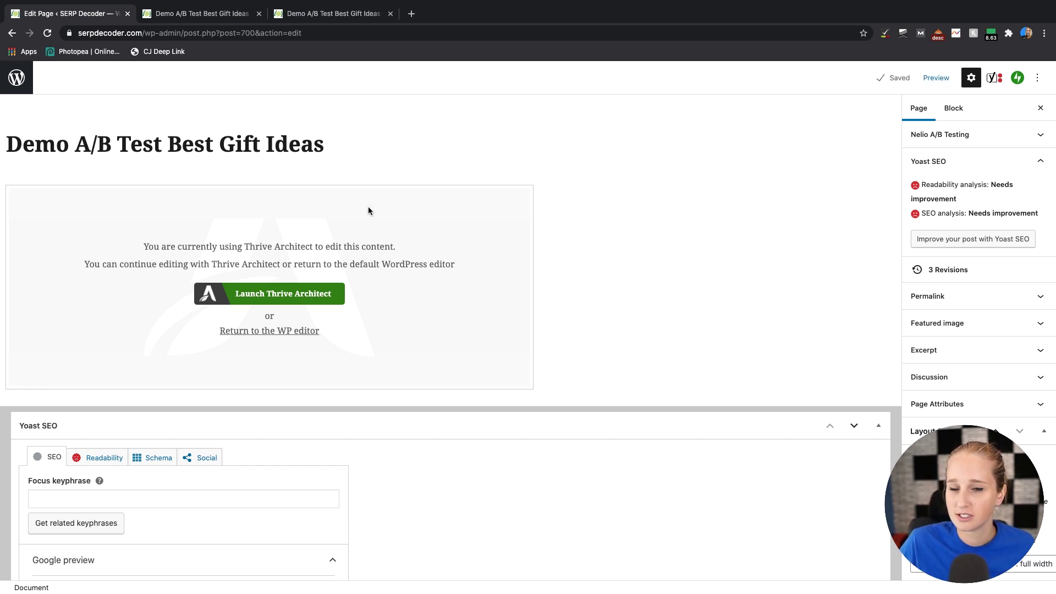
pyautogui.click(26, 81)
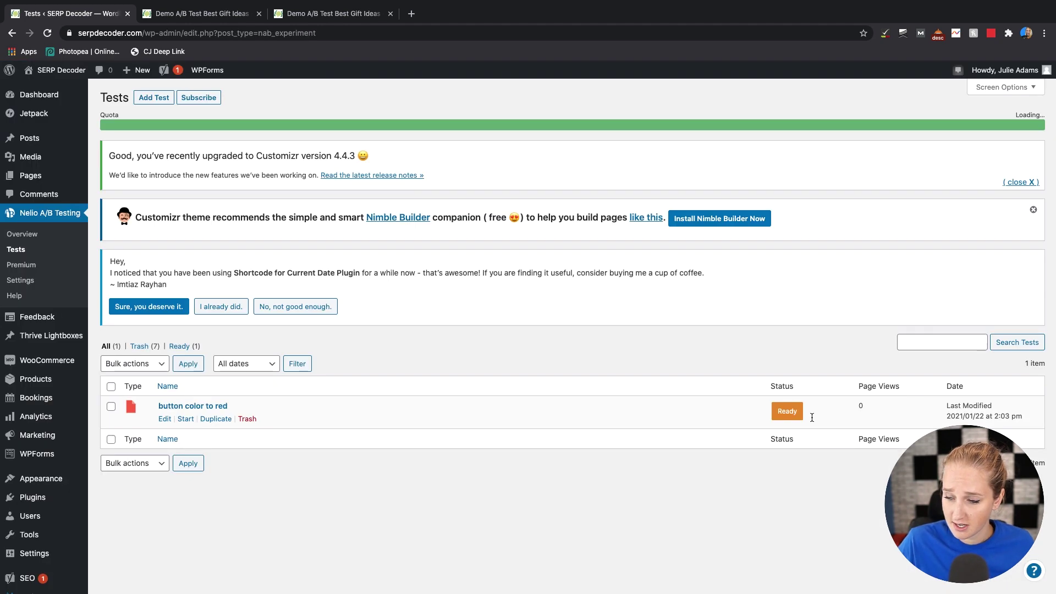
# Start the 'button color to red' test and open its results page
pyautogui.click(186, 419)
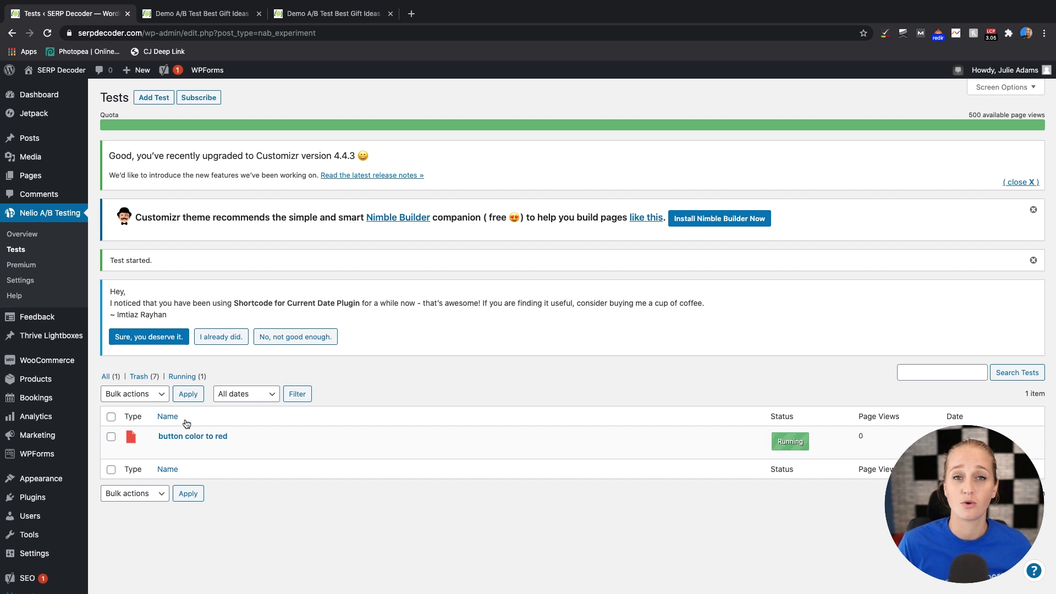
pyautogui.click(176, 438)
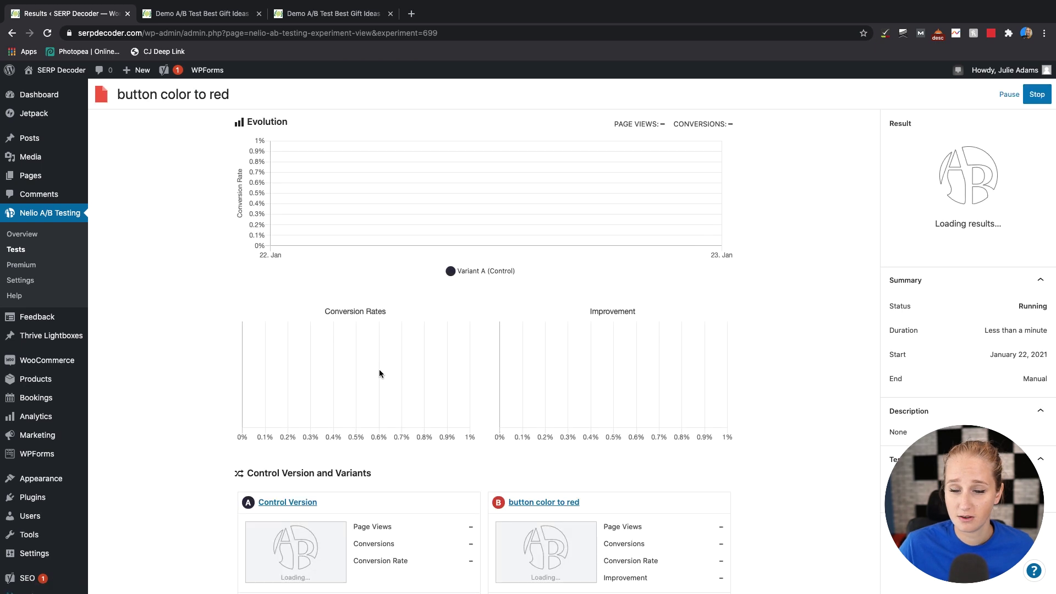
# Review the variants' 0 page views, then stop the 'button color to red' test
pyautogui.scroll(-5, 298, 366)
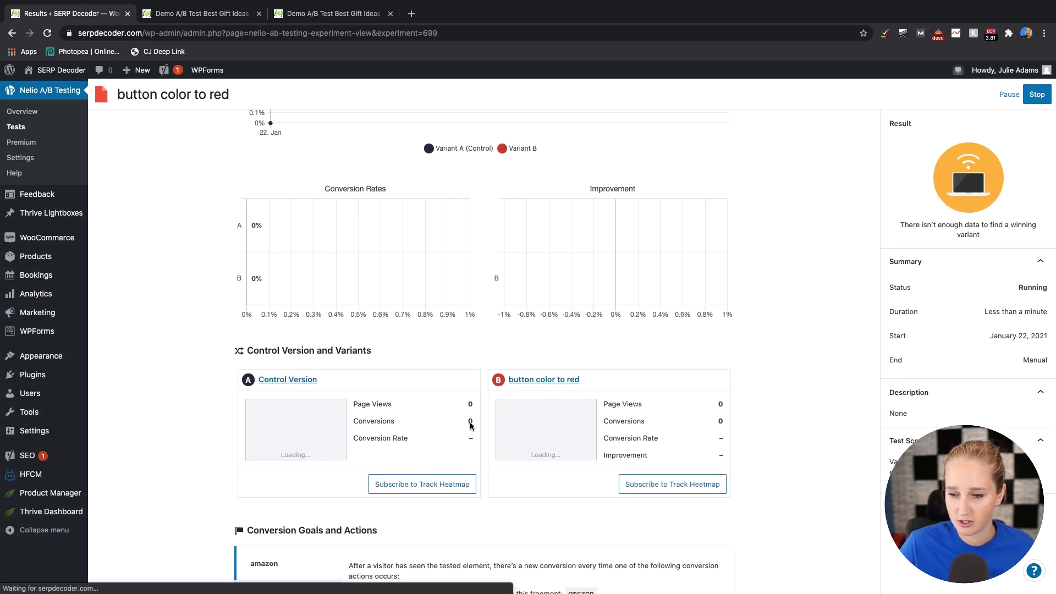
pyautogui.scroll(-1, 606, 447)
pyautogui.scroll(-1, 607, 447)
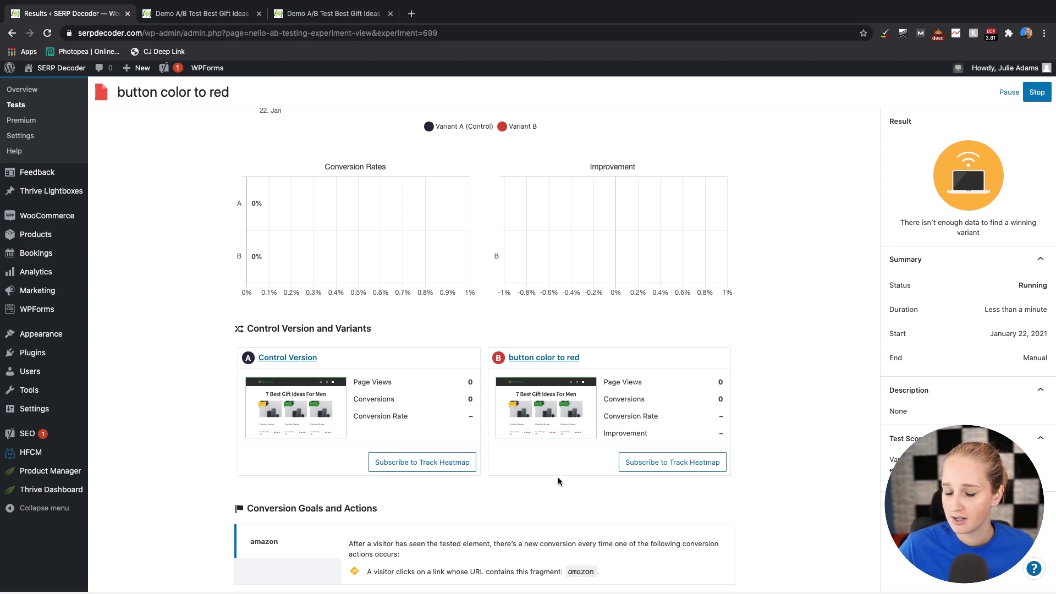
pyautogui.click(1037, 95)
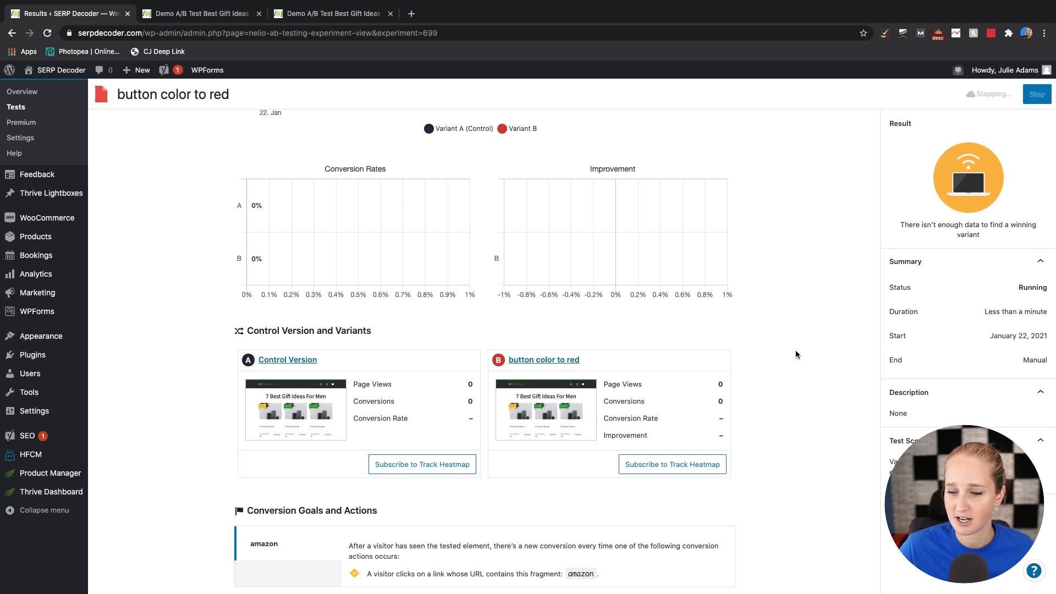